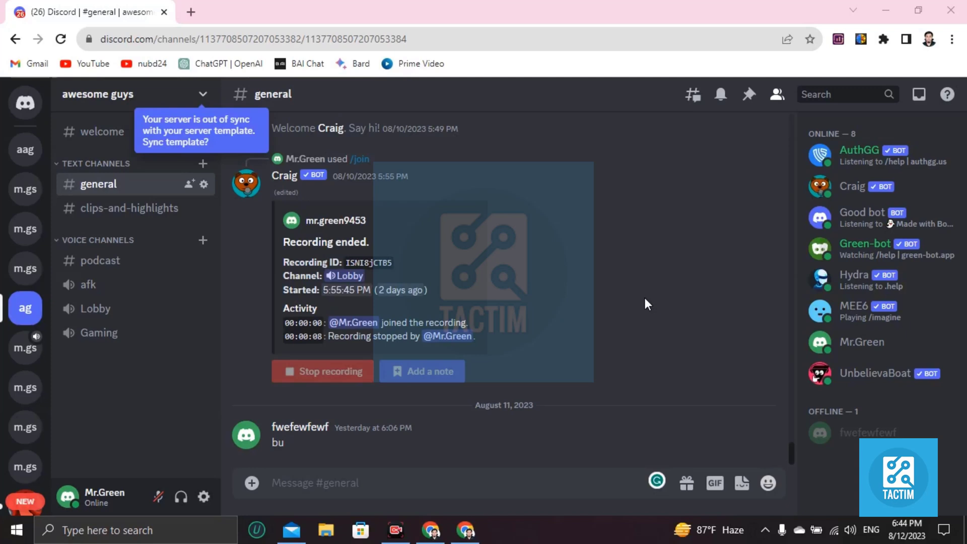
Run a Google search for 'discord mate' in a new Chrome tab
click(191, 13)
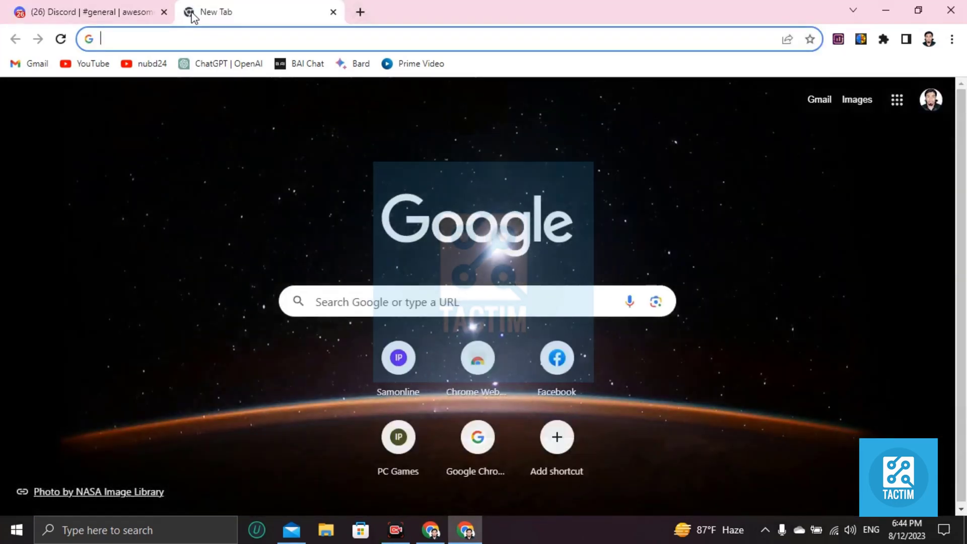
click(225, 38)
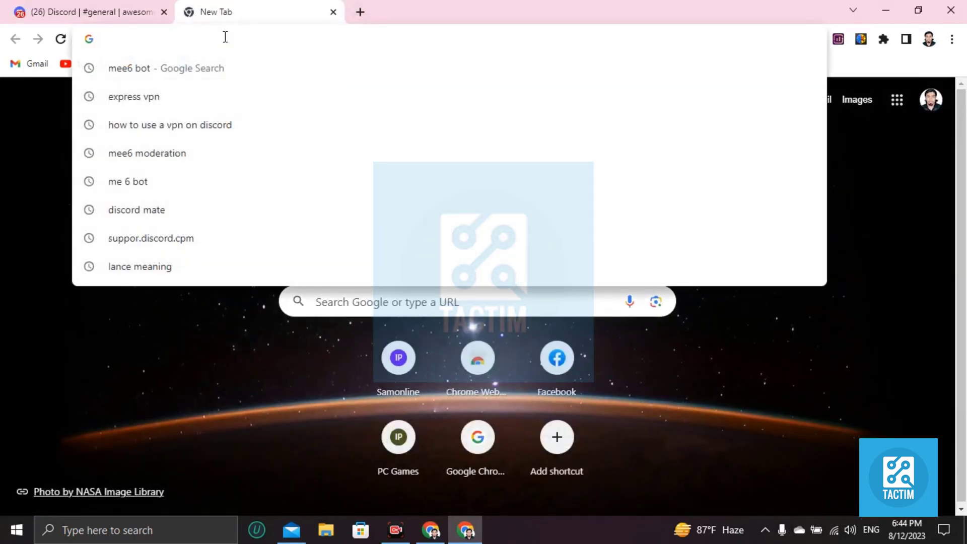
text(discoed)
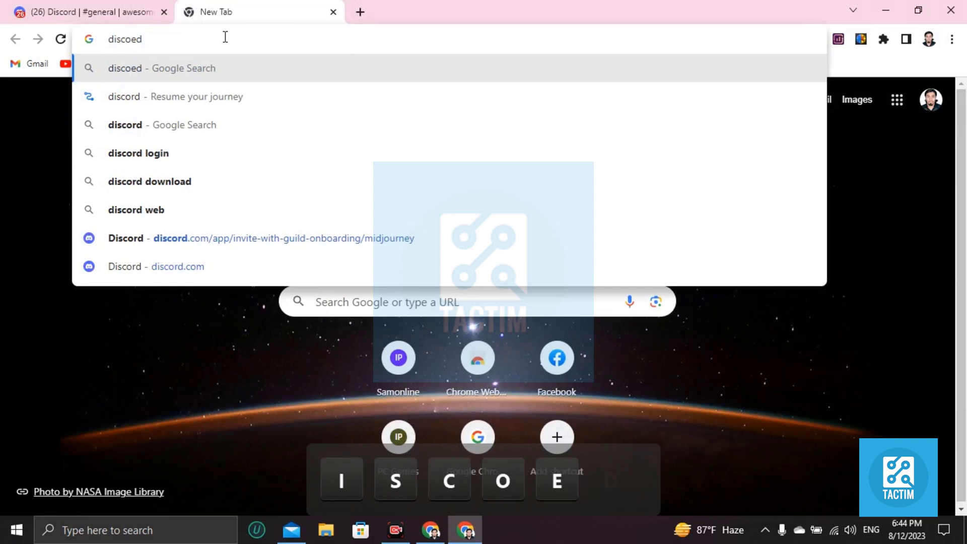
key(BackSpace)
key(BackSpace)
text(rd mat)
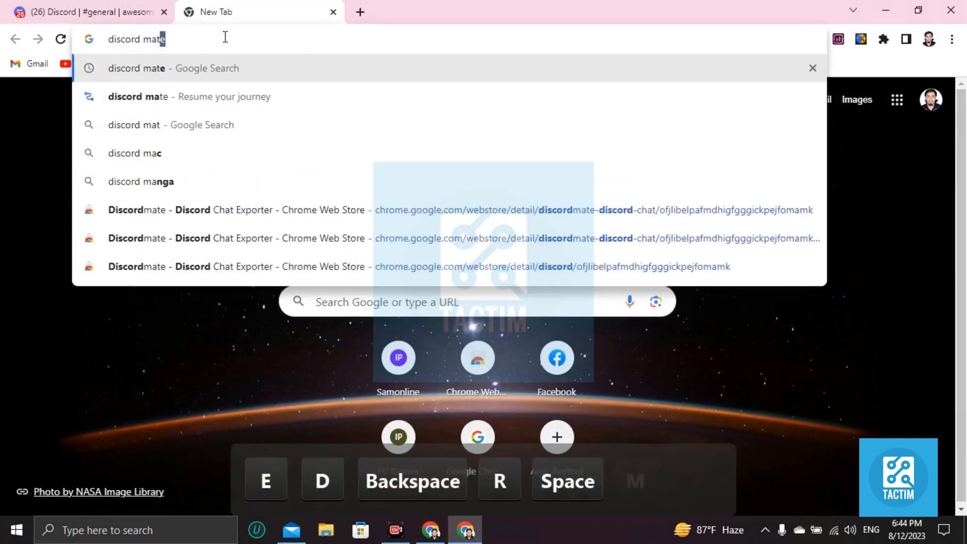
key(Return)
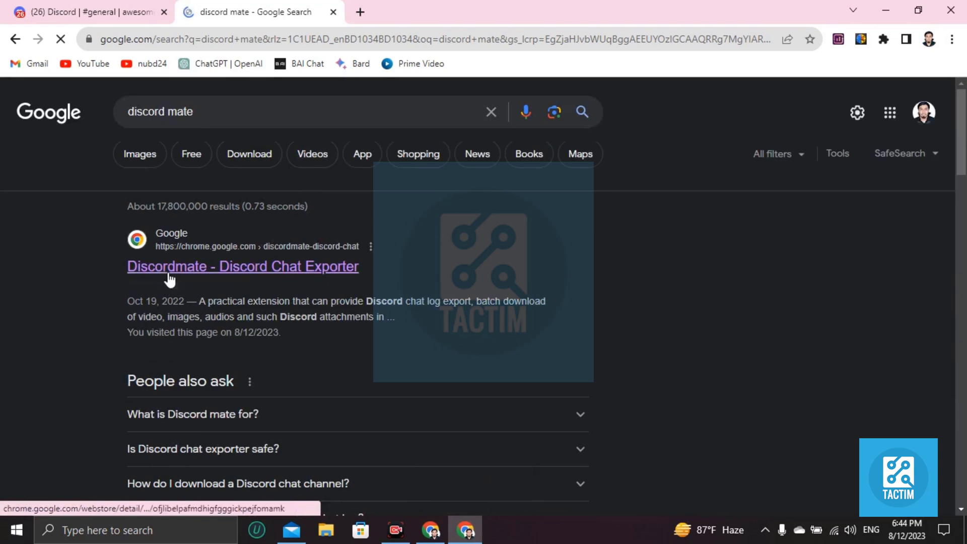
Open the Discordmate store page, remove the extension, then add it back to Chrome
click(169, 277)
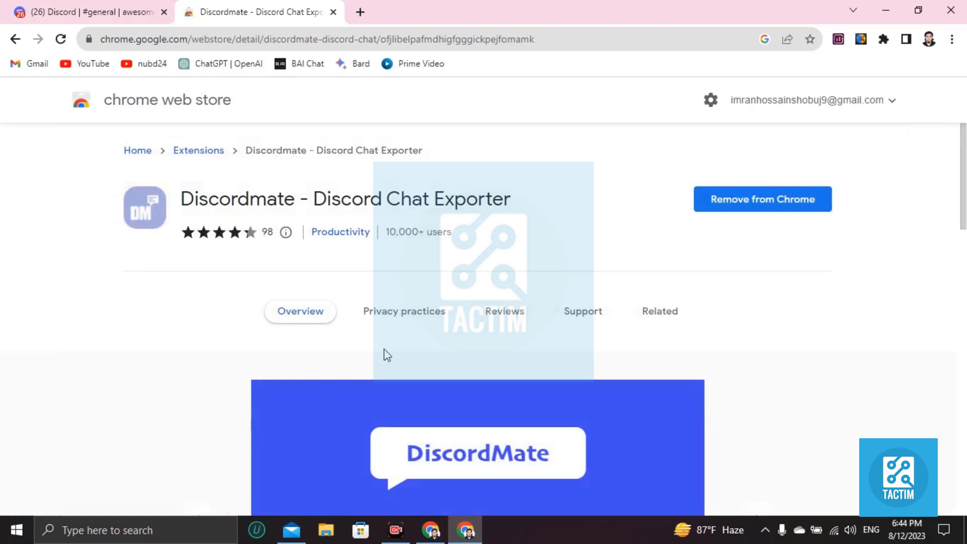
click(726, 211)
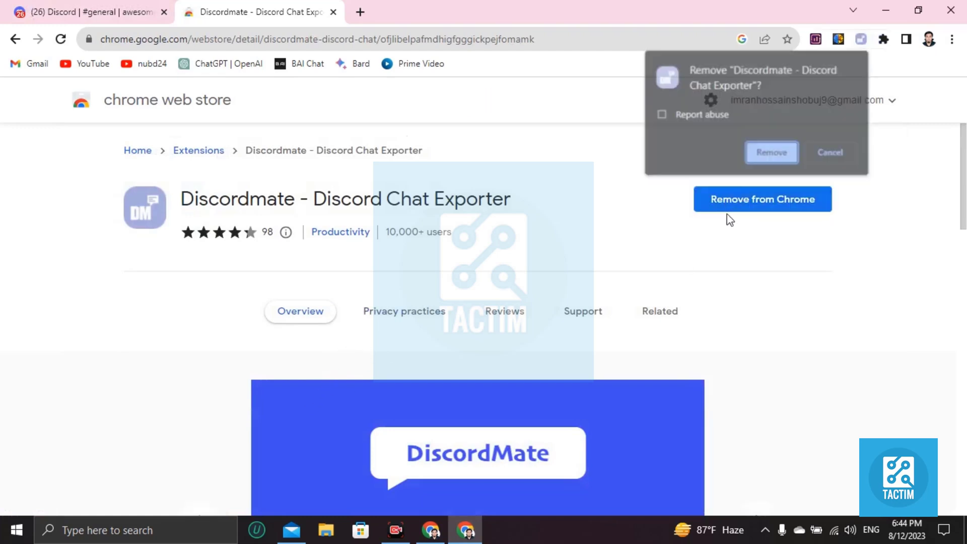
click(771, 152)
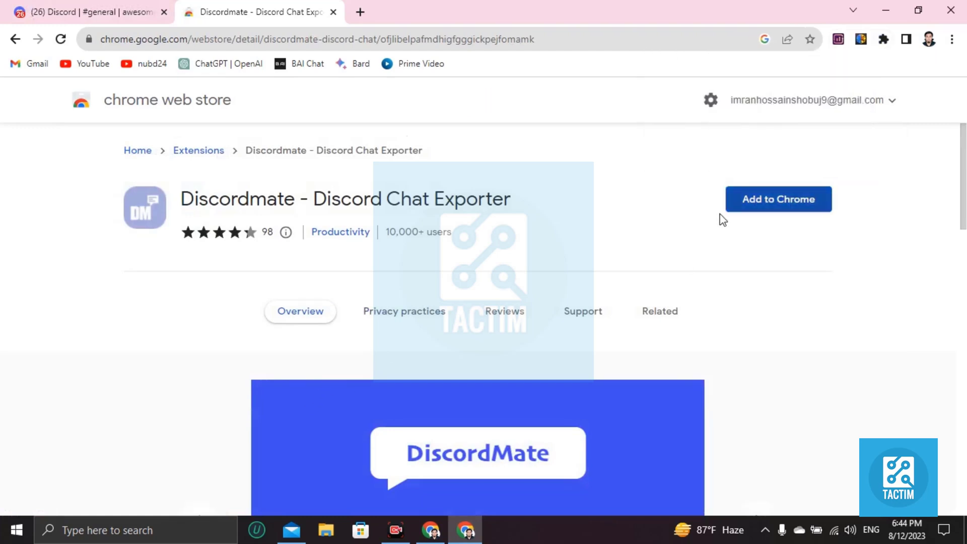
click(763, 204)
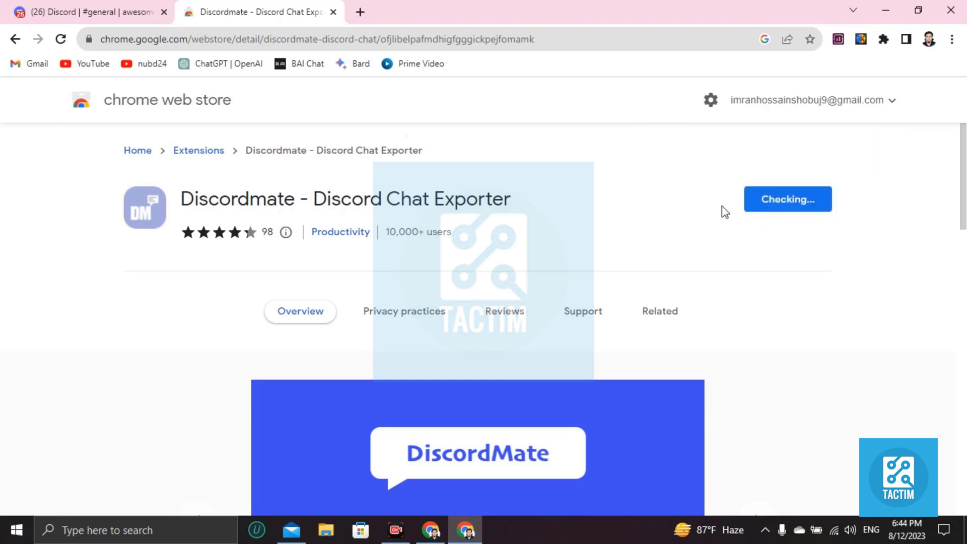
click(504, 183)
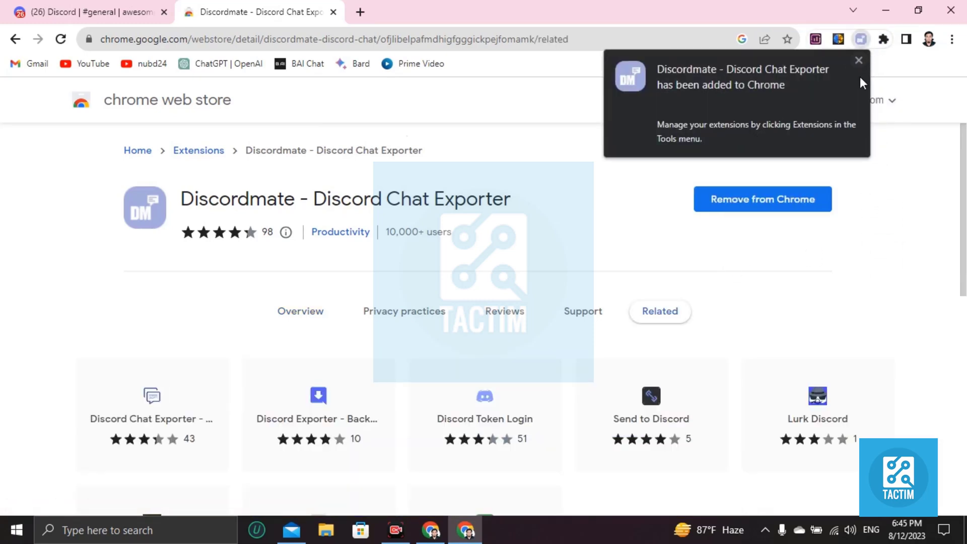
Pin Discordmate to the Chrome toolbar from the Extensions menu
click(883, 42)
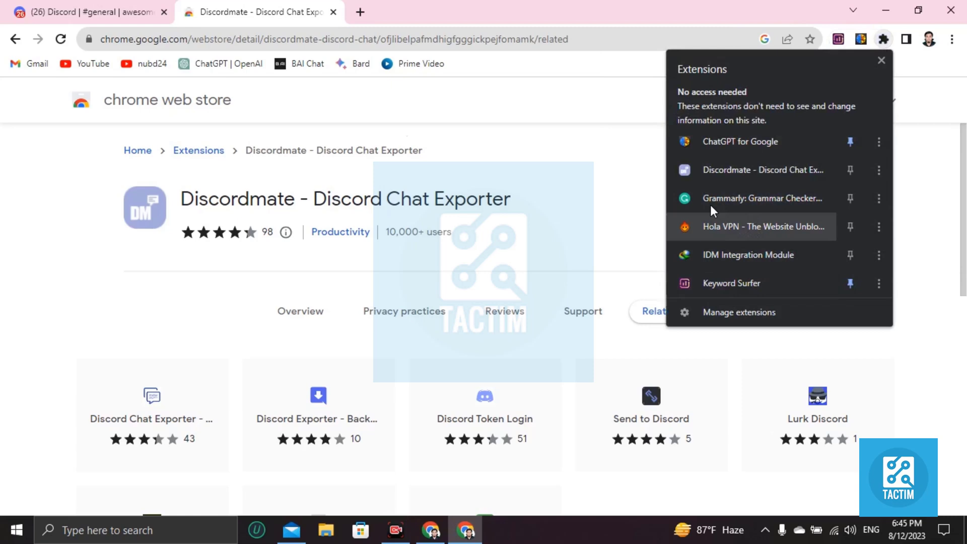
click(850, 171)
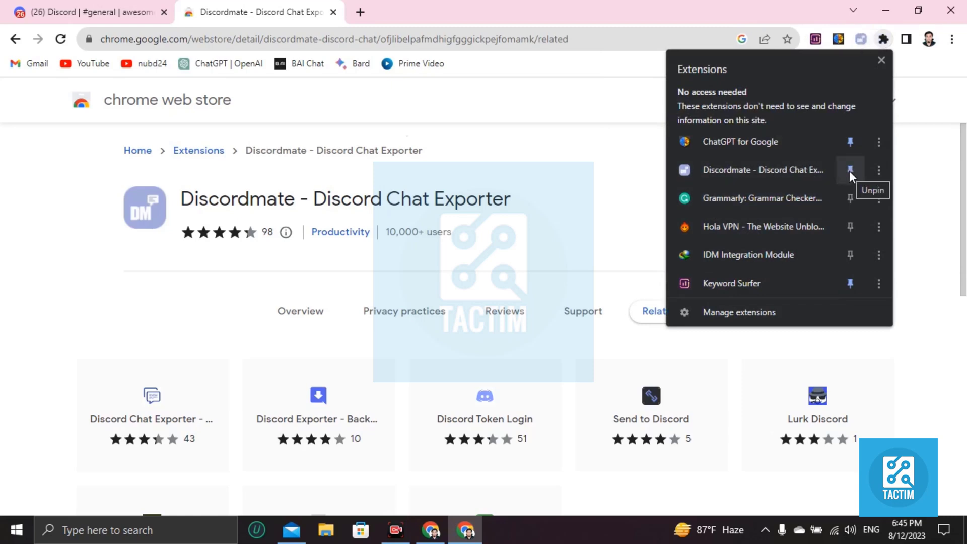
click(556, 184)
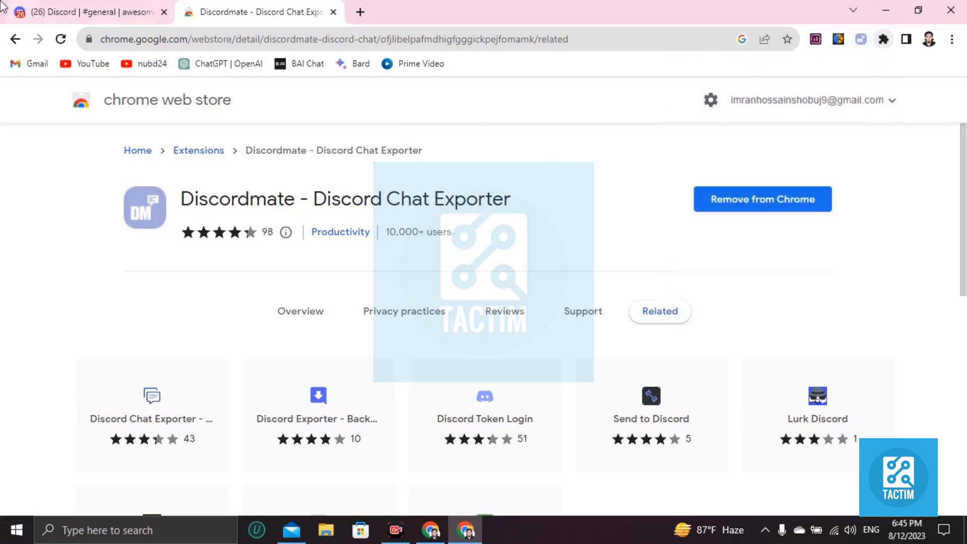
Open Discordmate's store page from its toolbar icon menu, then return to Discord
key(ctrl+1)
scroll(361, 334, up, 3)
scroll(361, 336, up, 5)
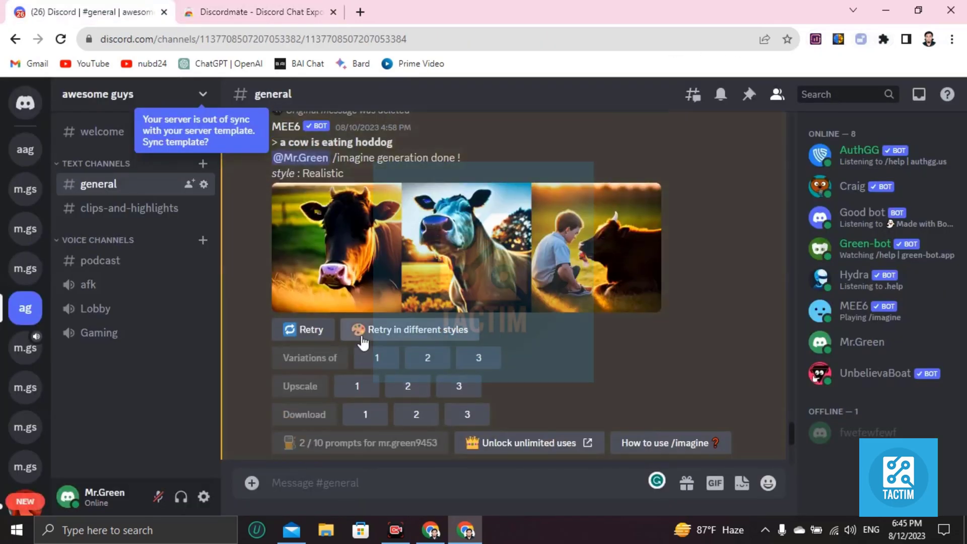
scroll(361, 335, up, 5)
scroll(361, 335, up, 5)
scroll(361, 335, down, 5)
scroll(362, 334, down, 5)
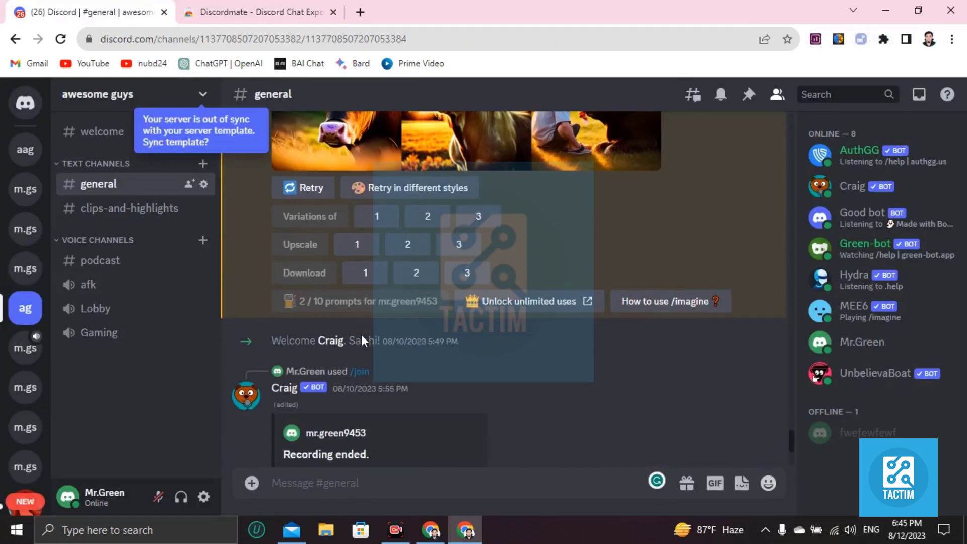
scroll(362, 335, down, 5)
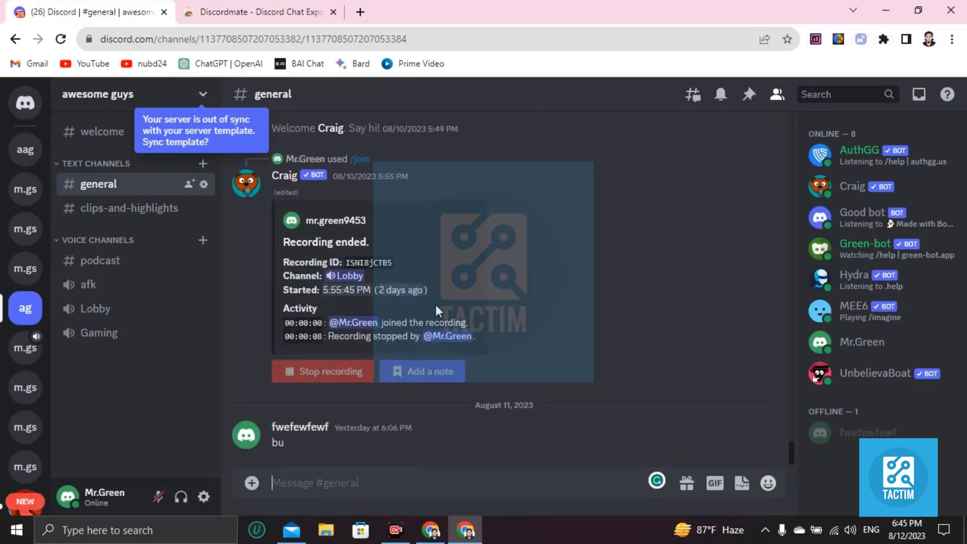
right_click(858, 41)
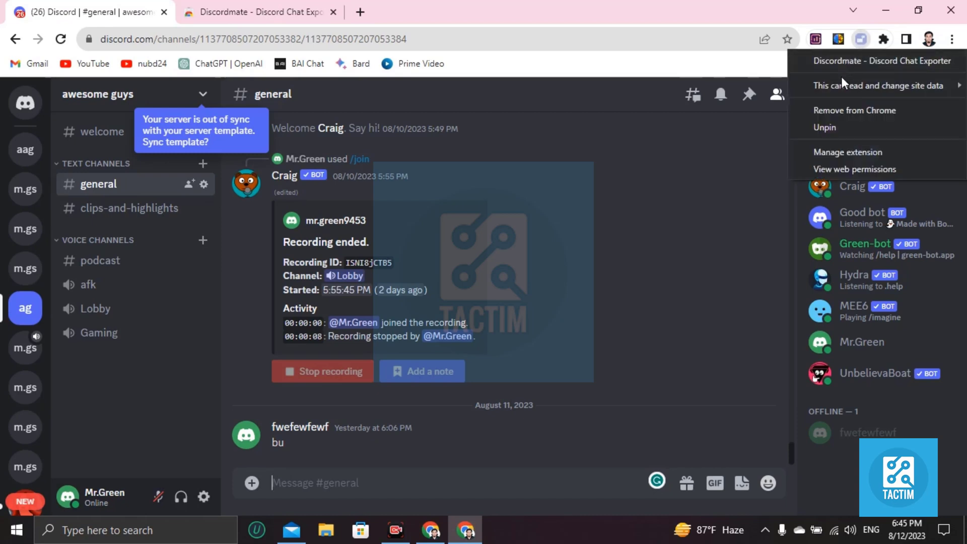
mouse_move(878, 85)
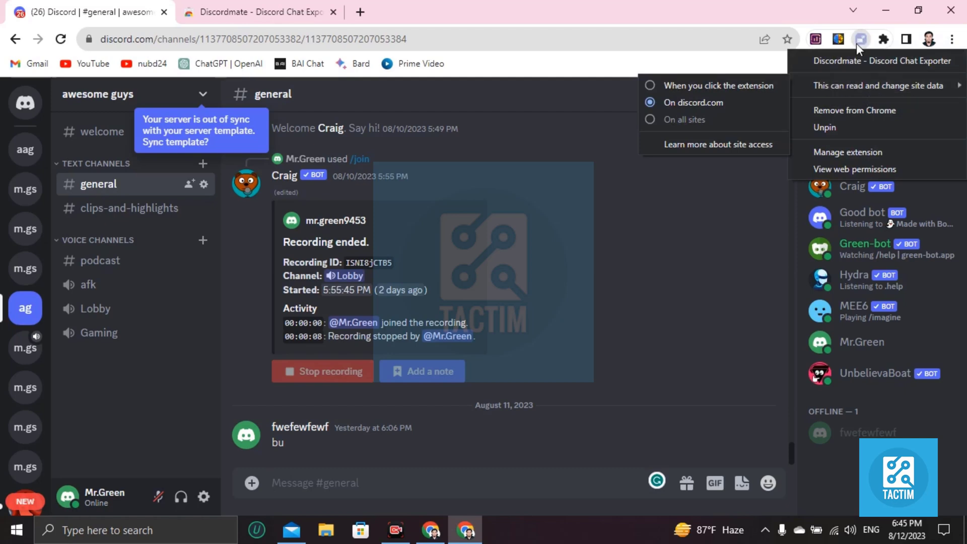
click(860, 61)
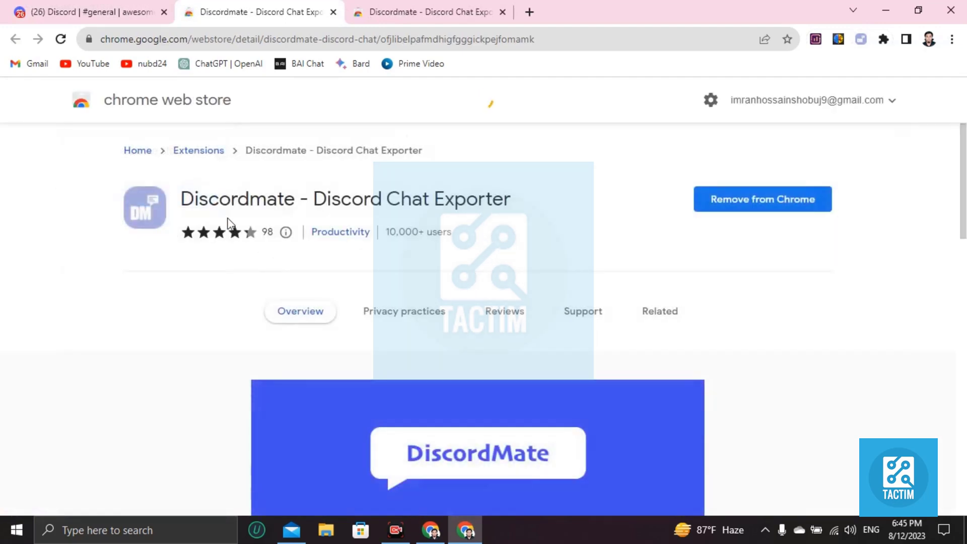
click(110, 10)
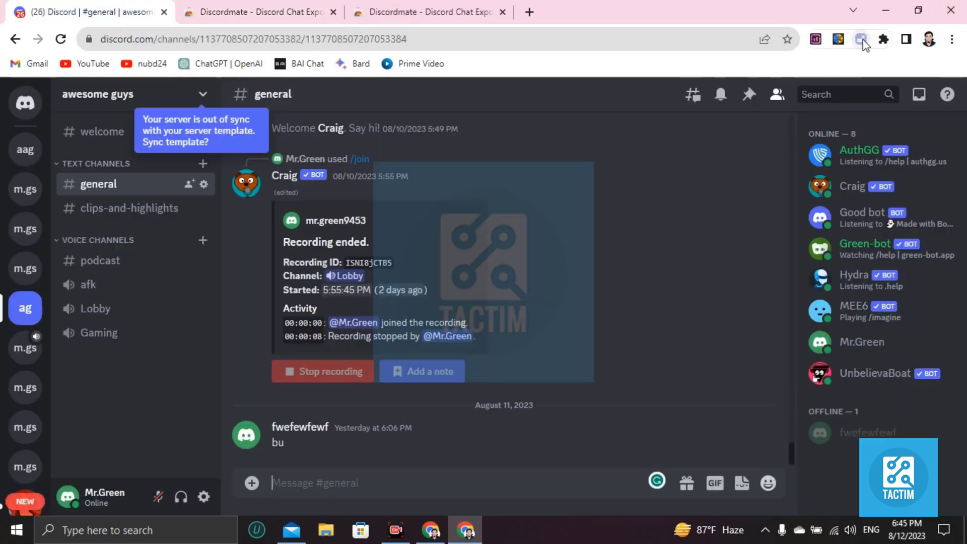
Let Discordmate read and change site data on discord.com, and reload the page
right_click(861, 42)
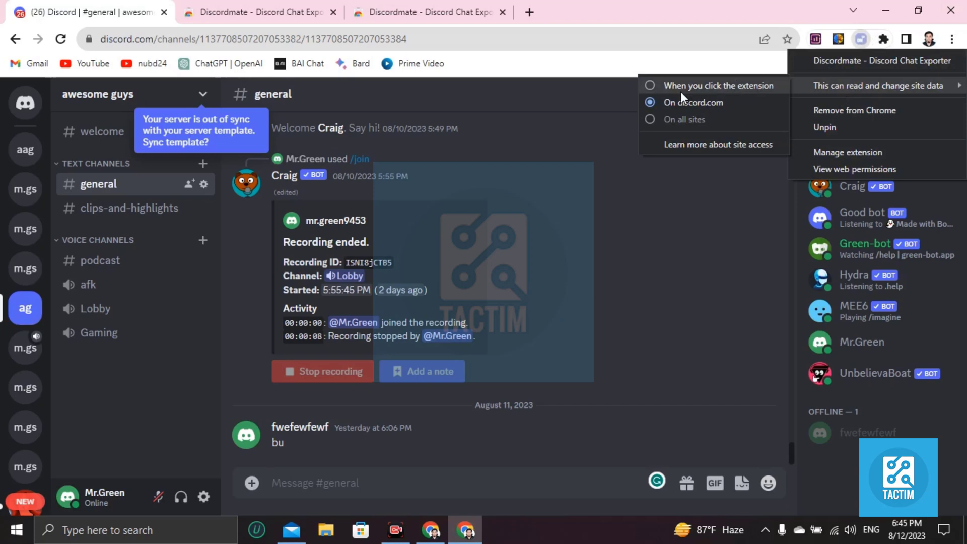
click(650, 86)
click(834, 120)
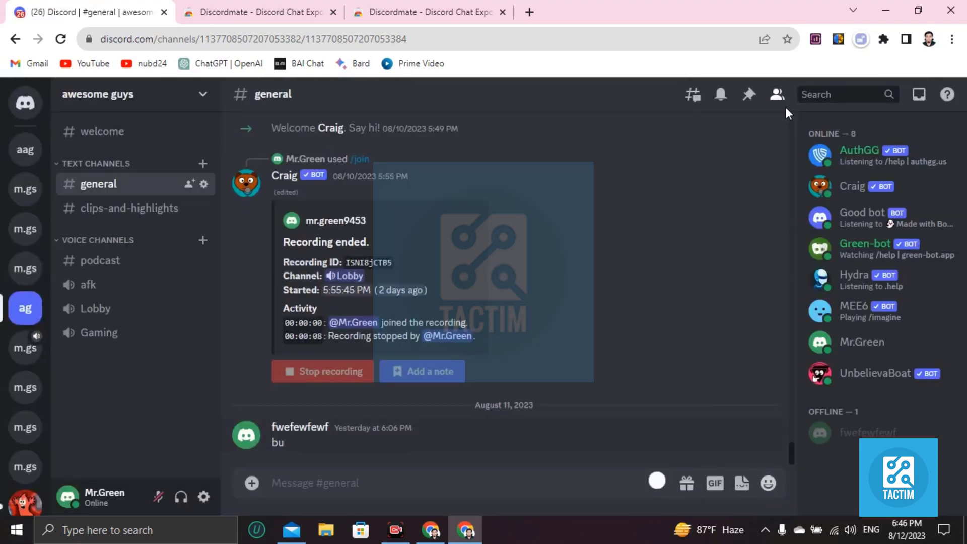
Launch Discordmate on the Discord page and reload to apply its new site access
click(859, 43)
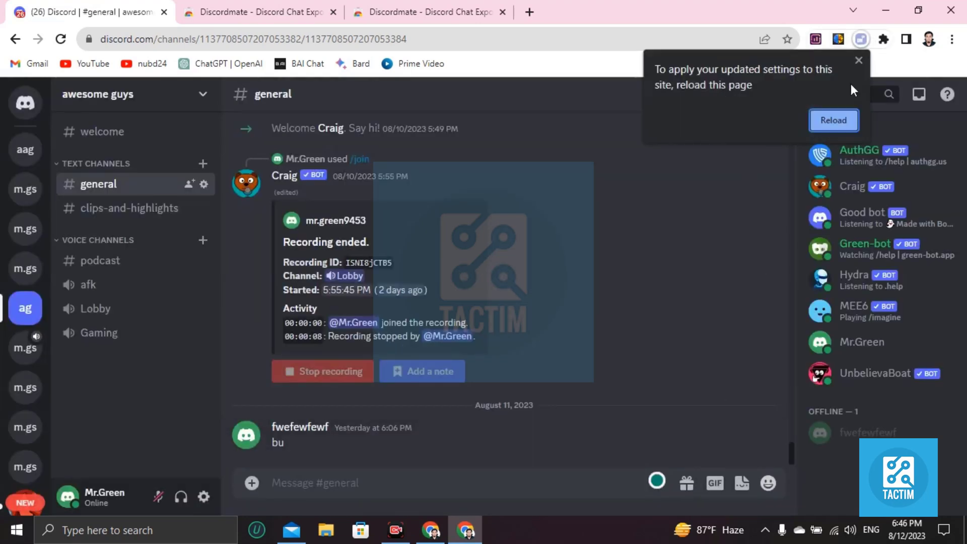
click(832, 118)
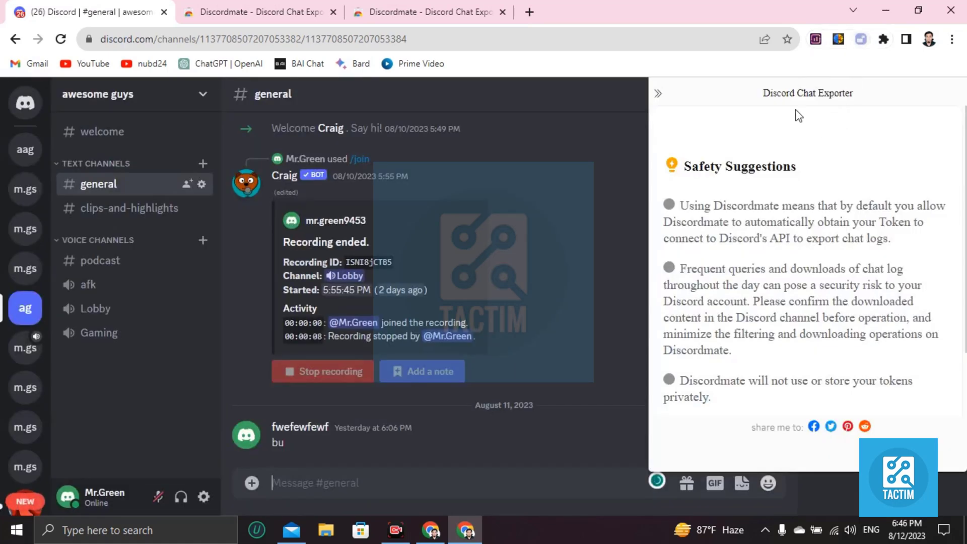
scroll(731, 287, down, 2)
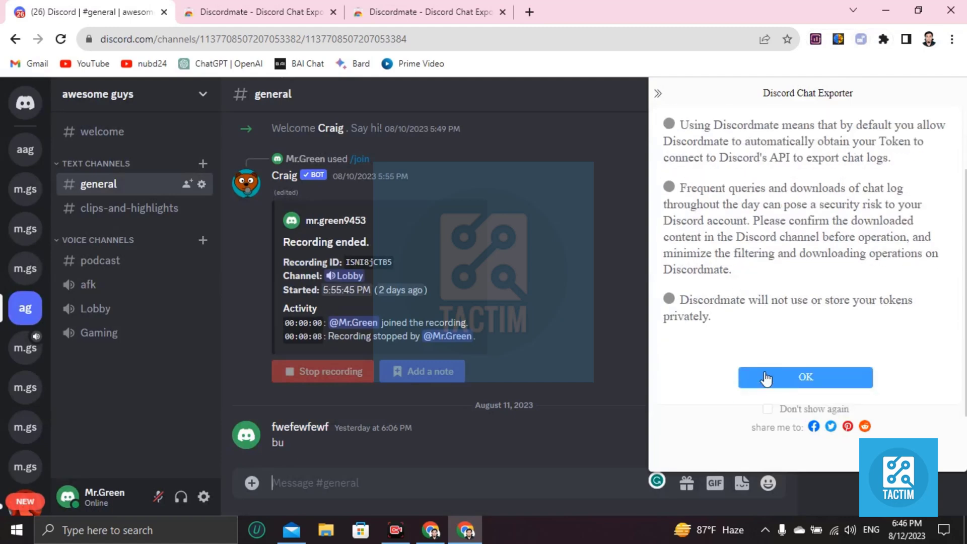
click(830, 384)
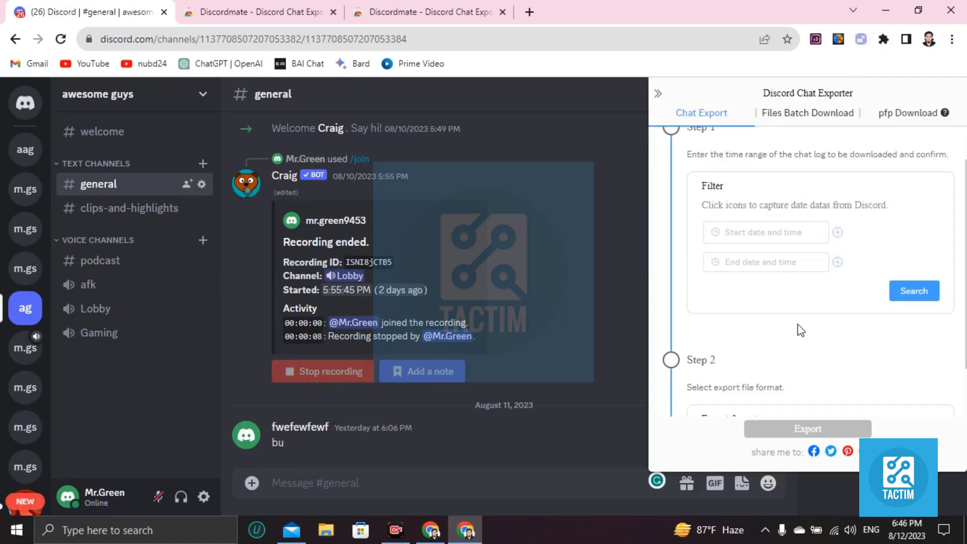
scroll(731, 214, up, 1)
scroll(730, 214, up, 1)
scroll(704, 192, down, 1)
scroll(704, 193, down, 1)
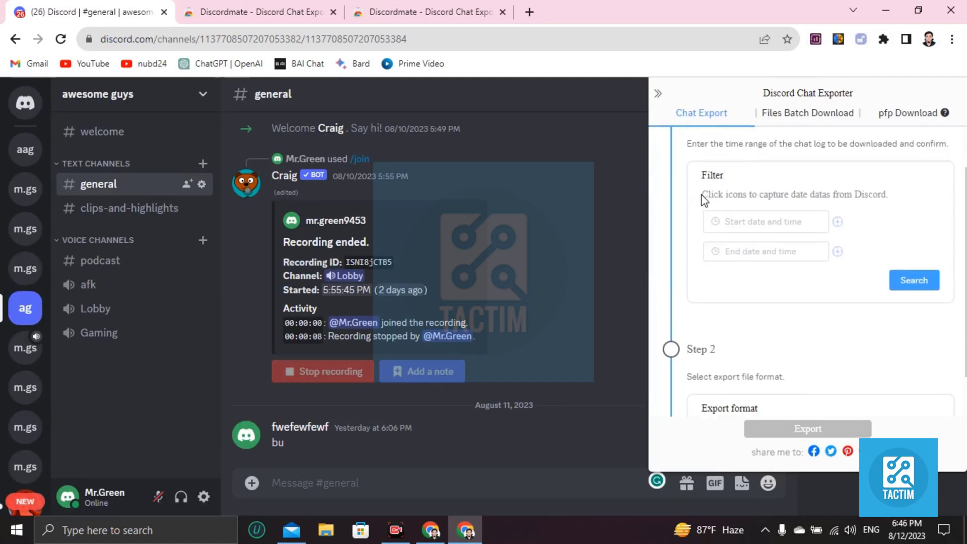
scroll(703, 197, up, 2)
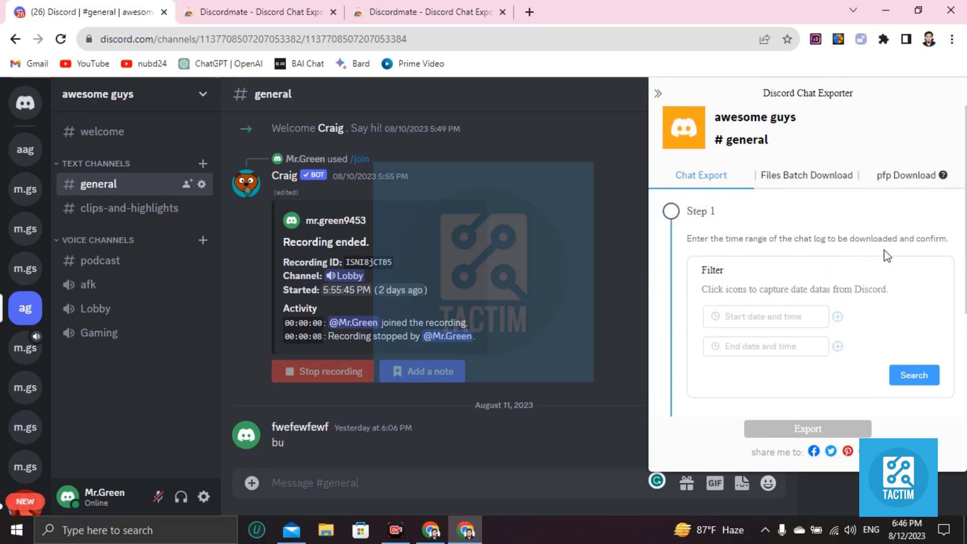
scroll(379, 274, up, 2)
scroll(379, 274, up, 4)
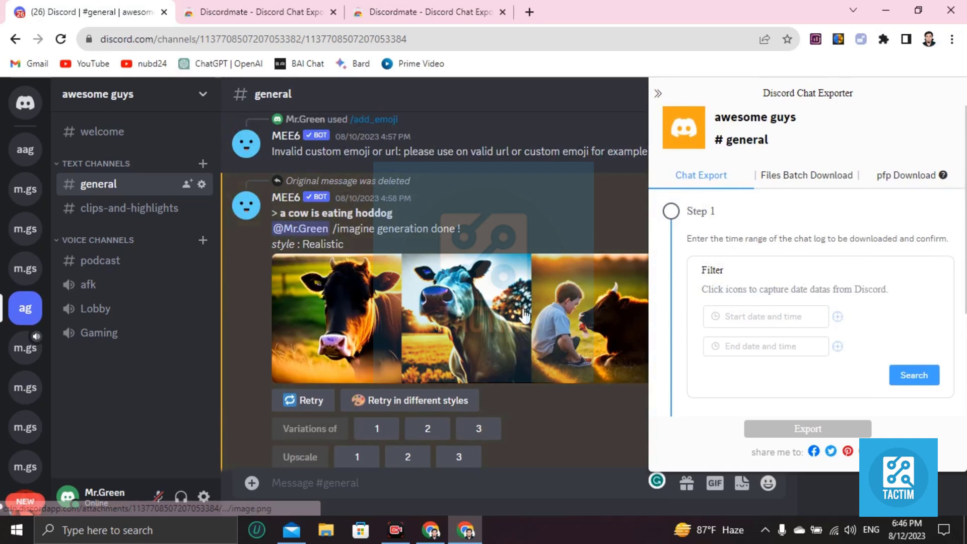
click(766, 317)
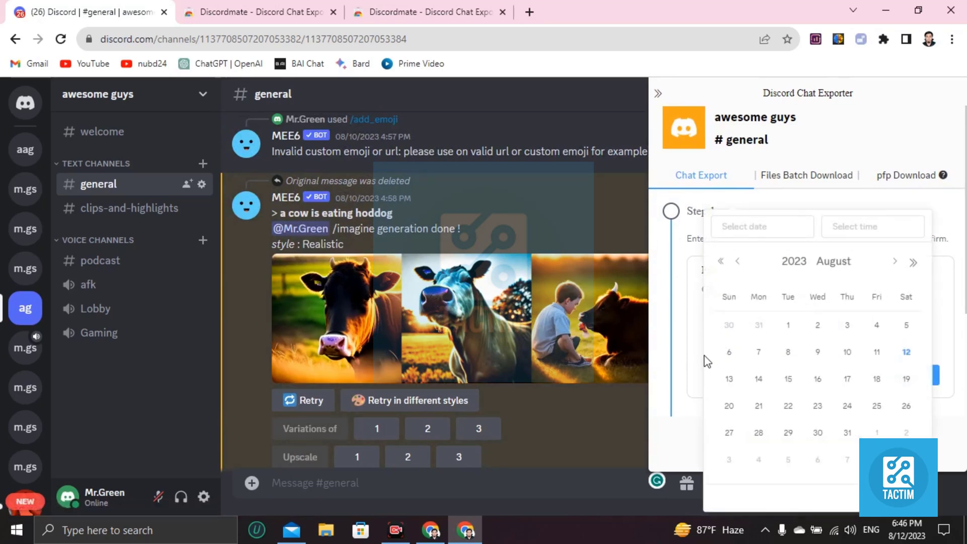
scroll(355, 253, up, 2)
scroll(350, 246, down, 3)
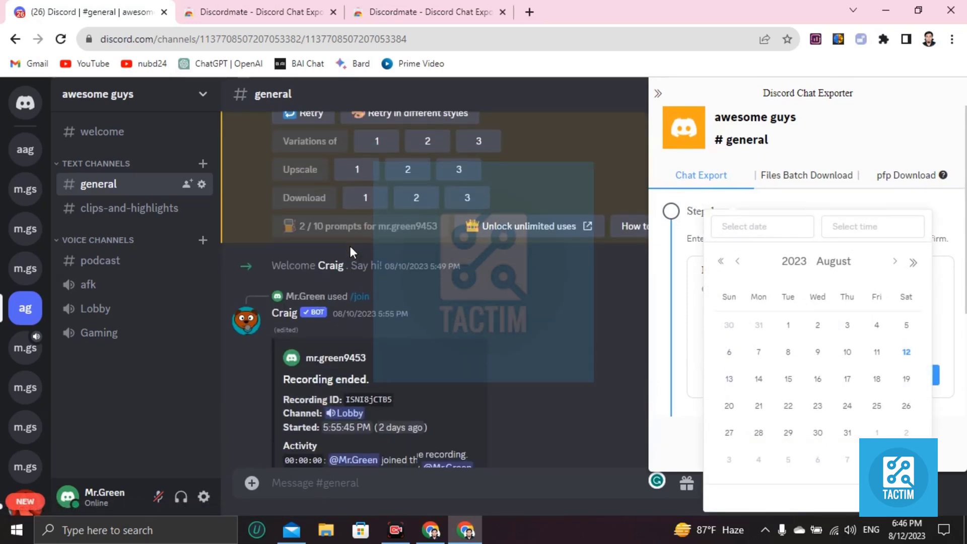
scroll(350, 245, down, 2)
scroll(351, 246, up, 2)
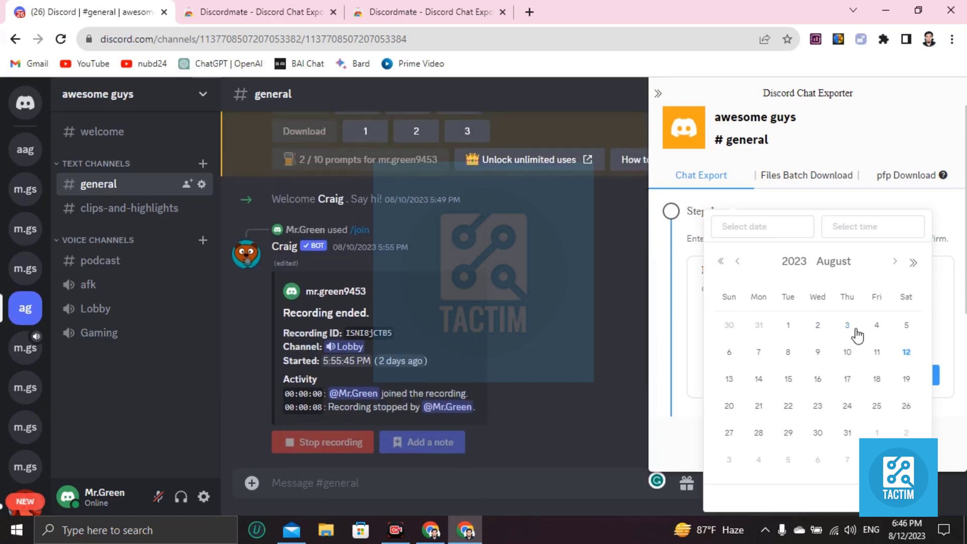
Close the calendar, search with no date range, and pick HTML as the export format
click(662, 293)
scroll(869, 287, down, 2)
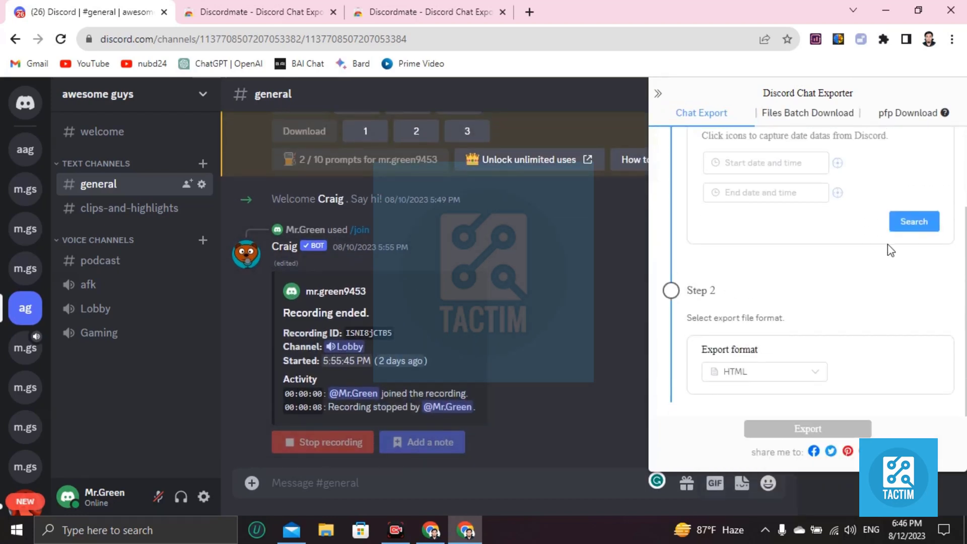
click(915, 227)
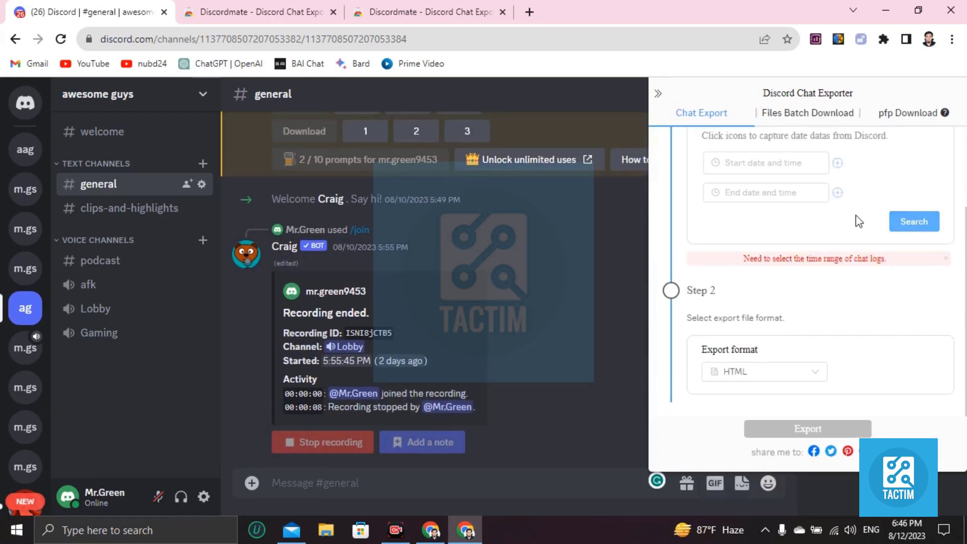
click(726, 371)
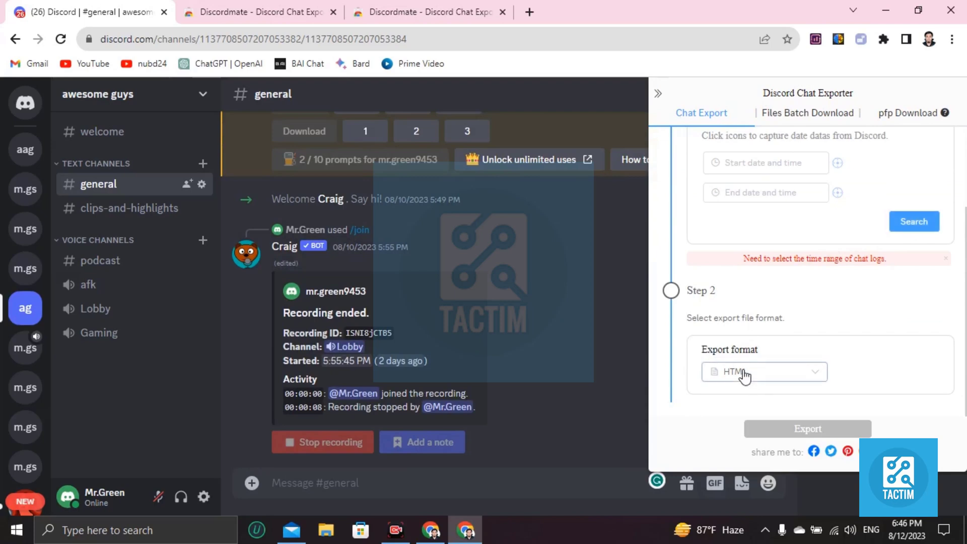
click(730, 409)
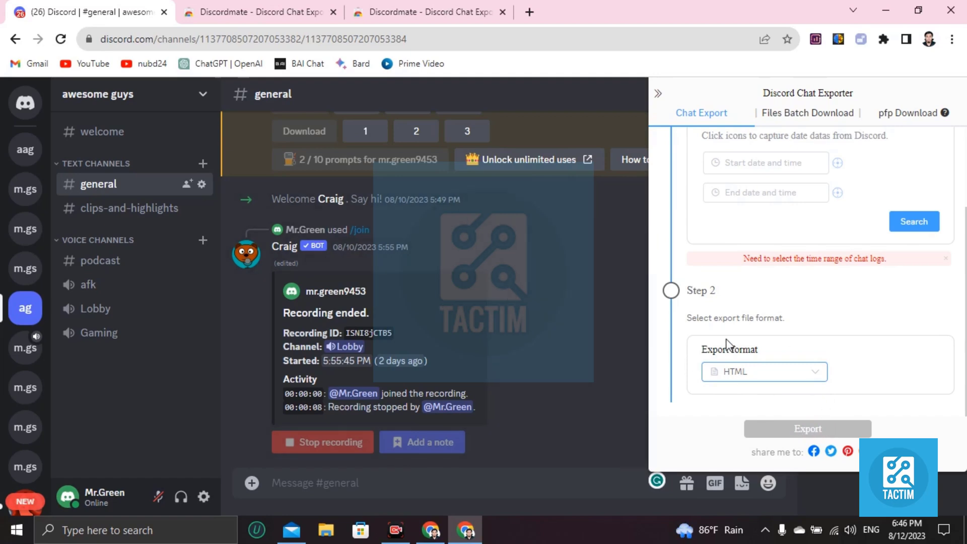
scroll(753, 317, up, 1)
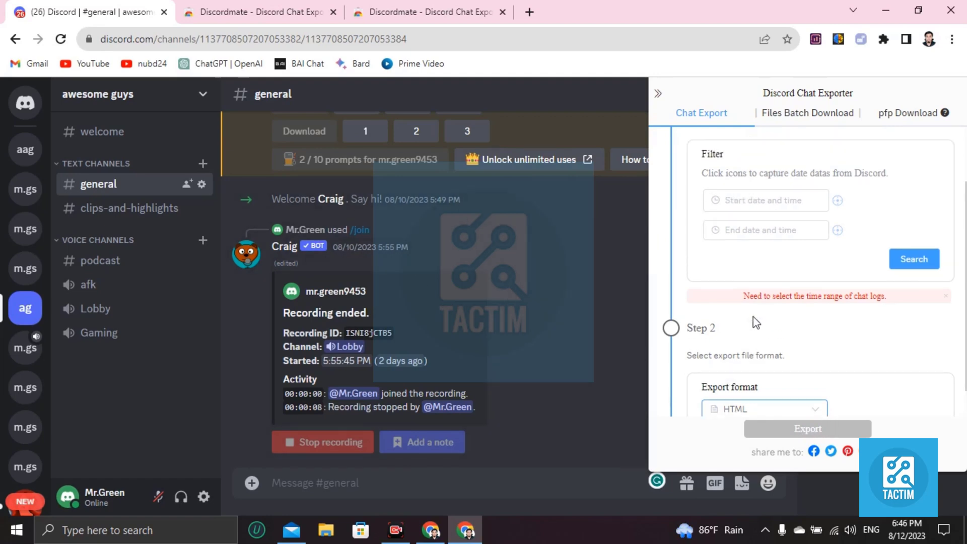
scroll(753, 272, down, 1)
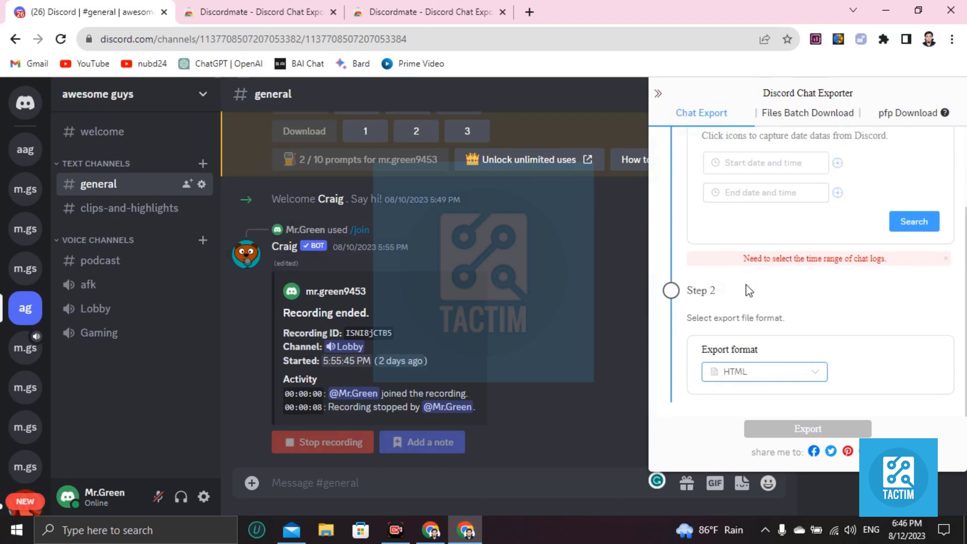